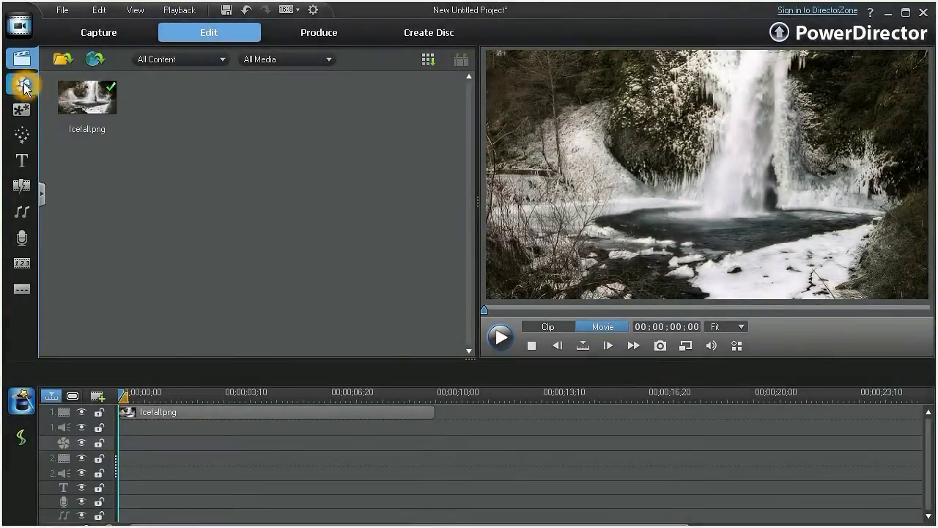
- Place the Focus effect from the Effect Room under Icefall.png and open its settings
{"action": "left_click", "coordinate": [22, 85]}
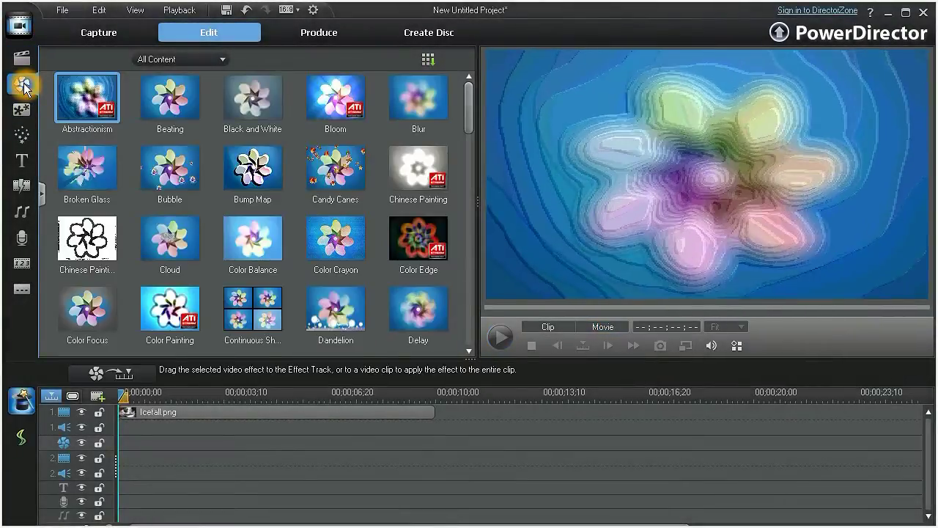
{"action": "left_click_drag", "start_coordinate": [469, 121], "coordinate": [466, 180]}
{"action": "left_click_drag", "start_coordinate": [255, 180], "coordinate": [115, 444]}
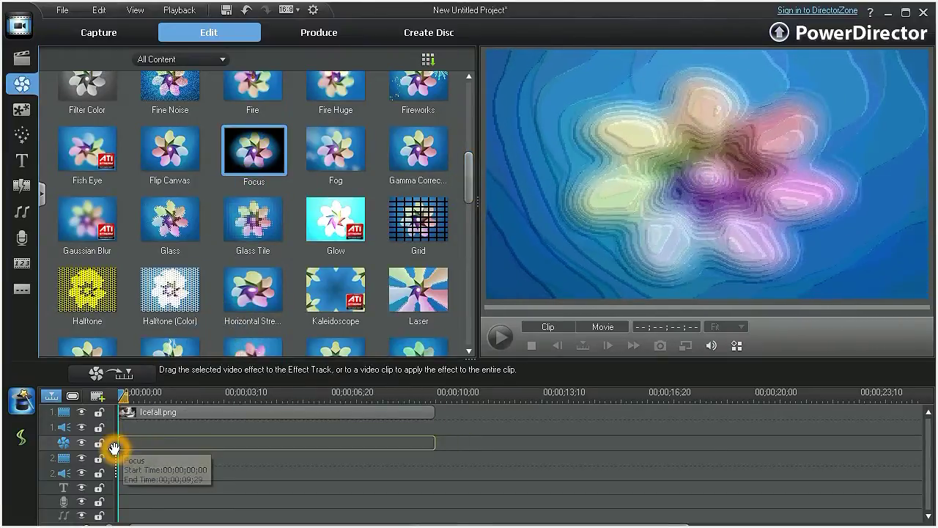
{"action": "left_click", "coordinate": [381, 511]}
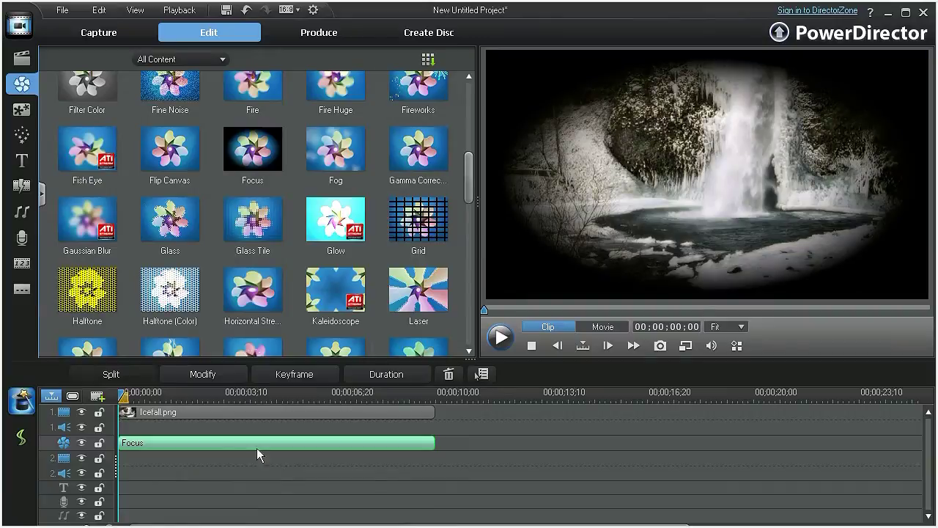
{"action": "left_click", "coordinate": [210, 372]}
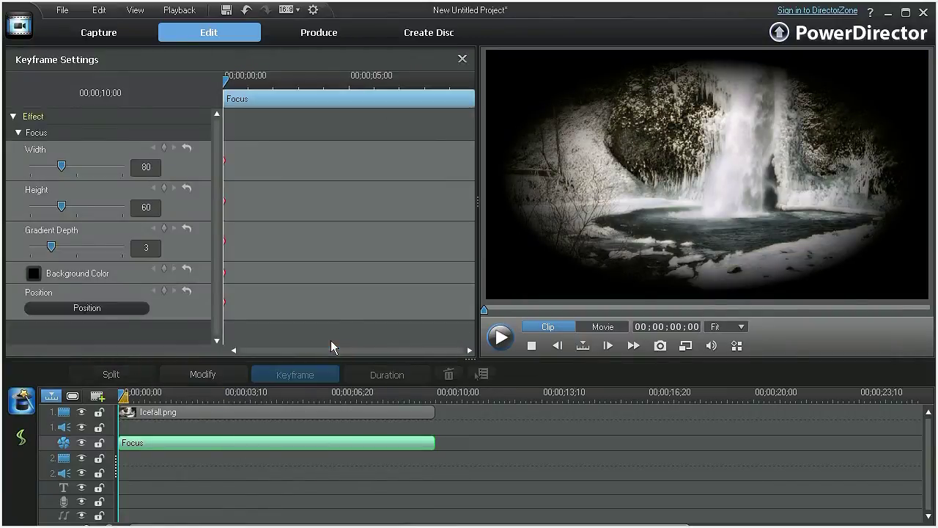
- In keyframe settings, set Focus Width 240, Height 180, Gradient Depth 1 and a white background
{"action": "left_click", "coordinate": [329, 342]}
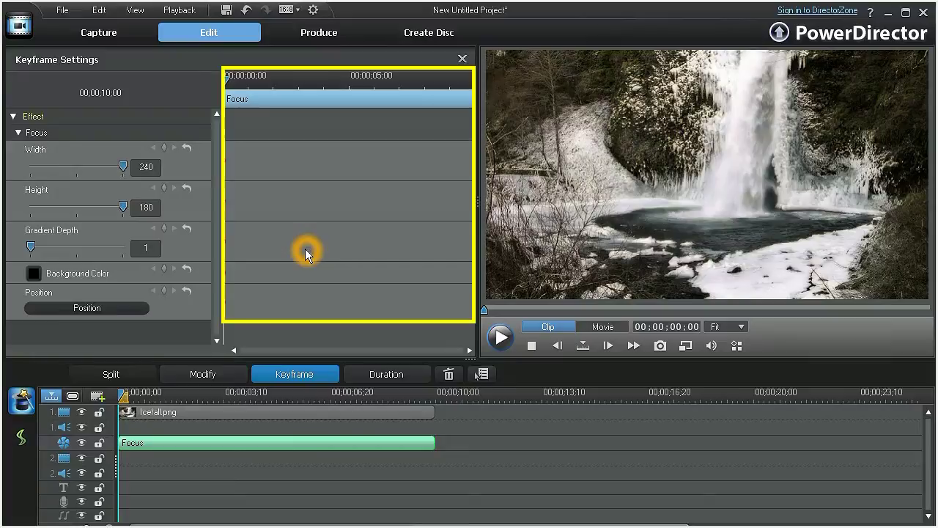
{"action": "left_click", "coordinate": [34, 275]}
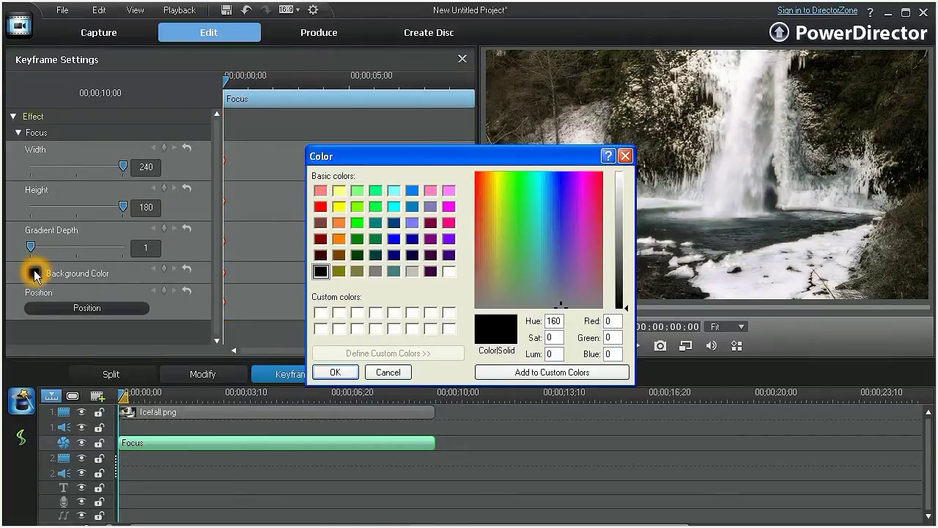
{"action": "left_click", "coordinate": [447, 271]}
{"action": "left_click", "coordinate": [335, 372]}
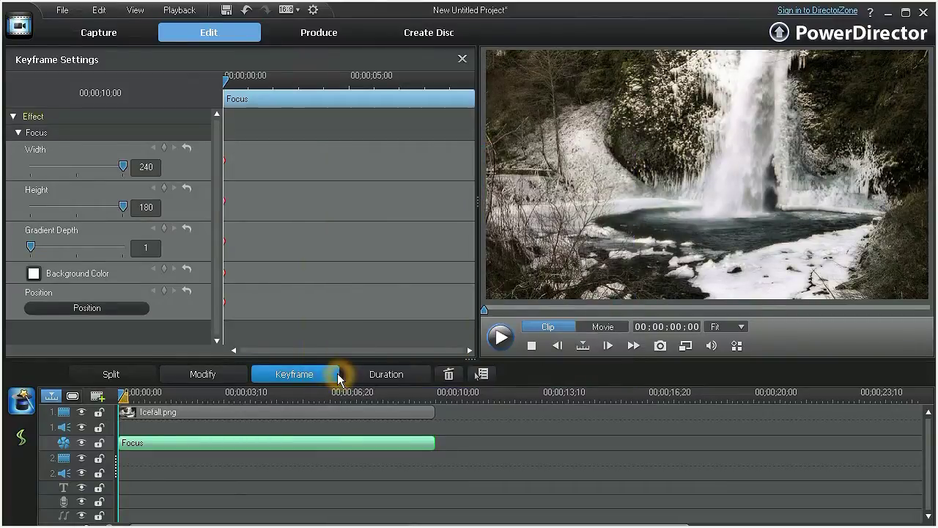
- At about 3 seconds, key Width 60, Height 45, Gradient Depth 9, plus Background Color and Position keyframes
{"action": "left_click", "coordinate": [229, 86]}
{"action": "left_click_drag", "start_coordinate": [227, 83], "coordinate": [302, 88]}
{"action": "left_click_drag", "start_coordinate": [123, 166], "coordinate": [61, 163]}
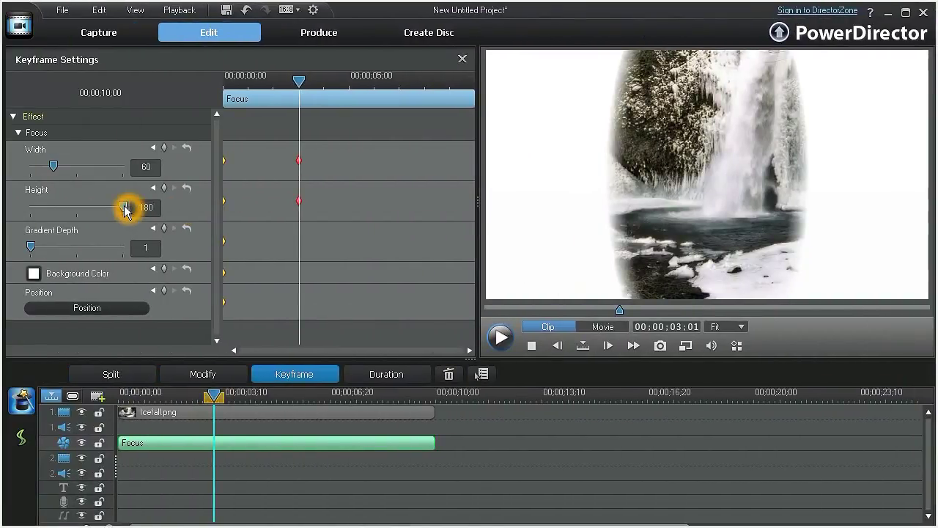
{"action": "left_click_drag", "start_coordinate": [124, 208], "coordinate": [53, 207]}
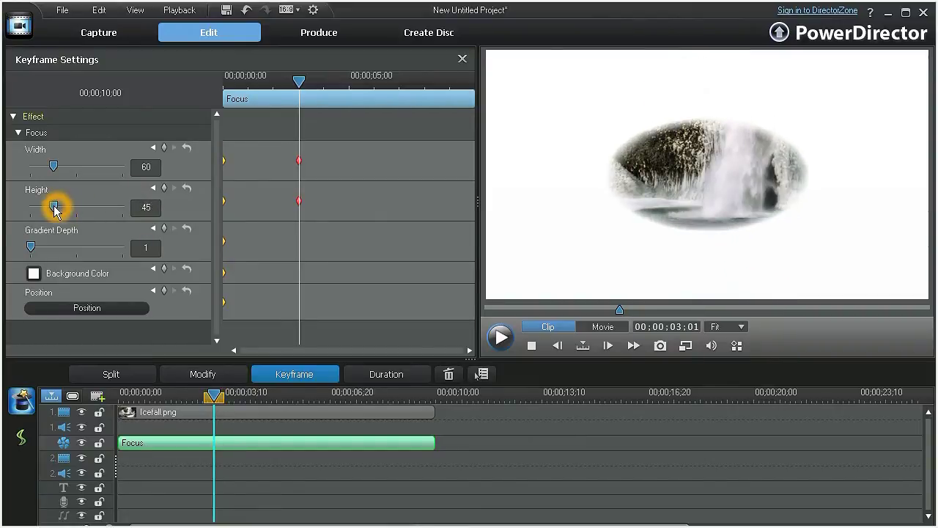
{"action": "left_click_drag", "start_coordinate": [32, 248], "coordinate": [109, 253]}
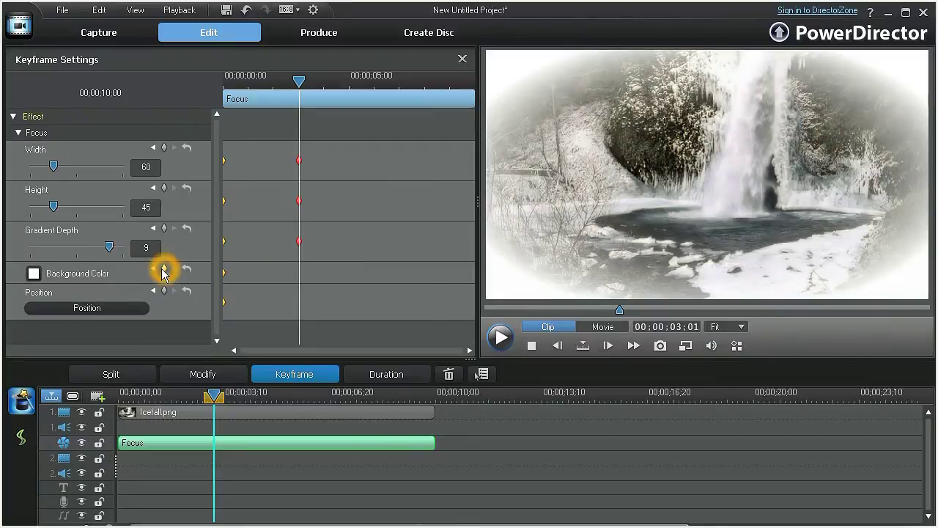
{"action": "left_click", "coordinate": [166, 273]}
{"action": "left_click", "coordinate": [165, 292]}
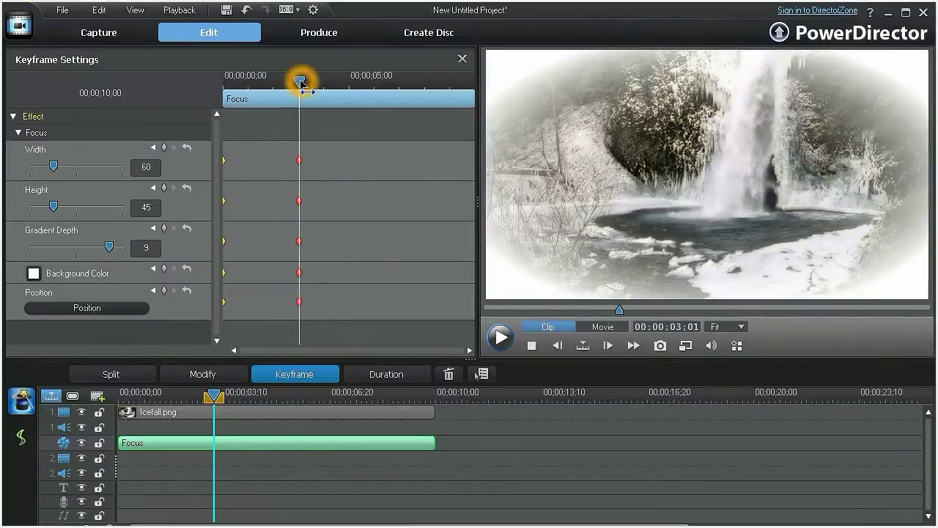
- Add matching keyframes at about 5 seconds for Width, Height, Gradient Depth, Background Color and Position
{"action": "left_click_drag", "start_coordinate": [300, 82], "coordinate": [374, 91]}
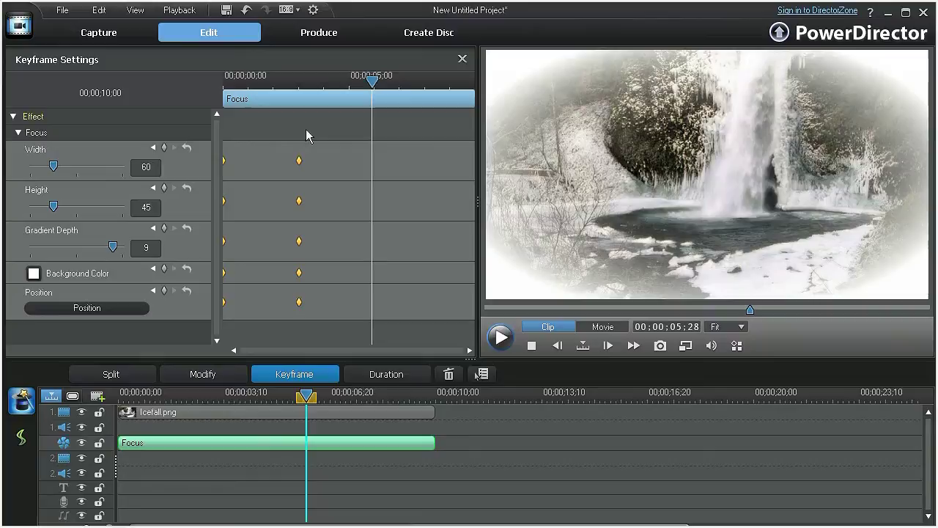
{"action": "left_click", "coordinate": [163, 149]}
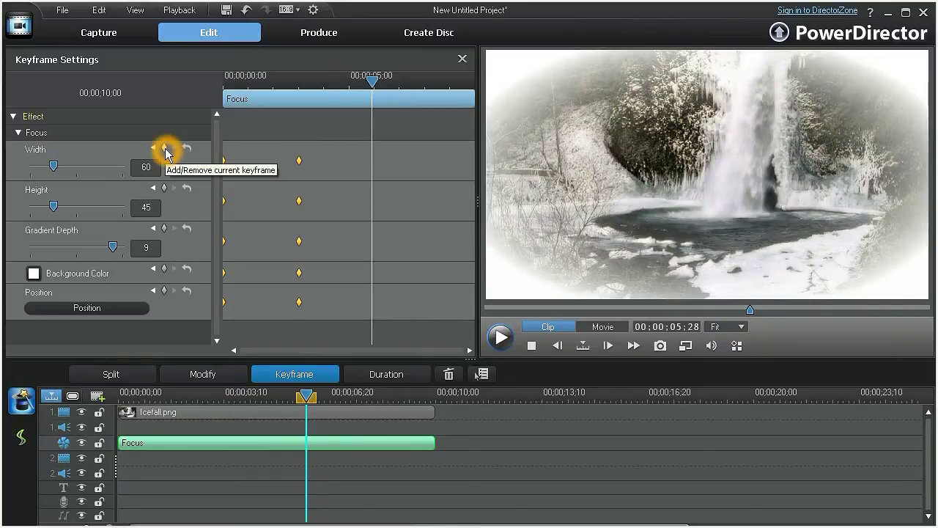
{"action": "left_click", "coordinate": [163, 148]}
{"action": "left_click", "coordinate": [162, 189]}
{"action": "left_click", "coordinate": [164, 270]}
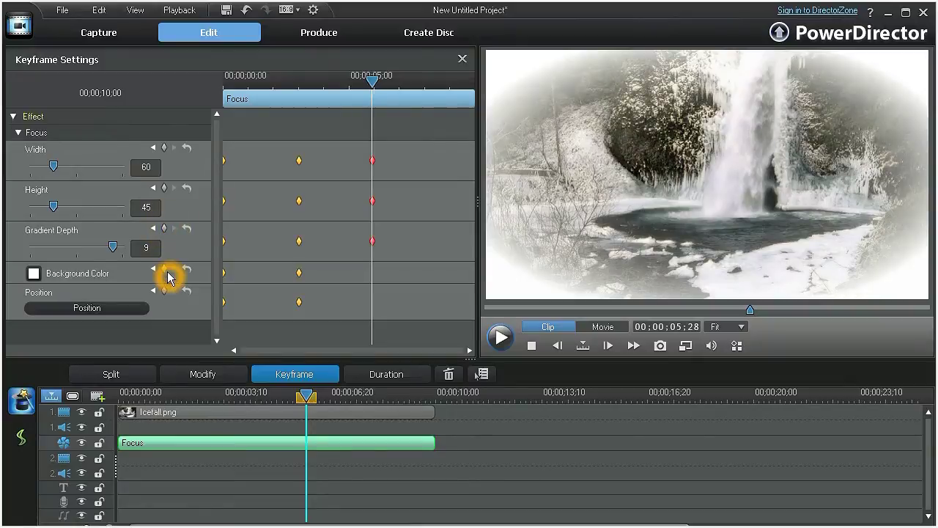
{"action": "left_click", "coordinate": [163, 292]}
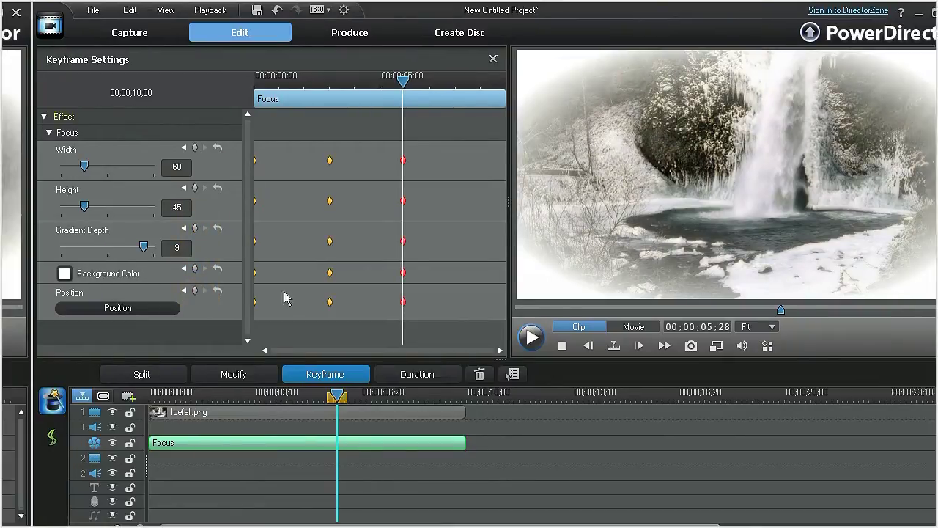
{"action": "left_click", "coordinate": [398, 245]}
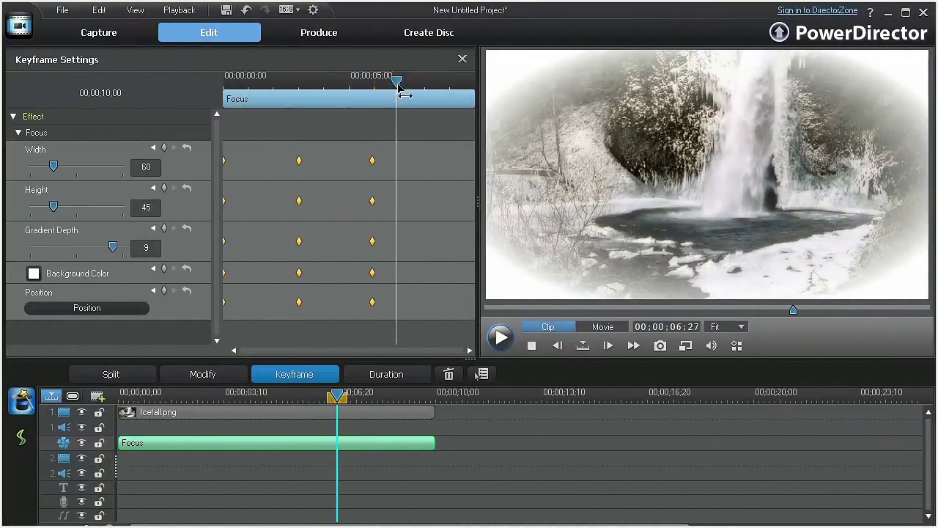
{"action": "left_click_drag", "start_coordinate": [398, 87], "coordinate": [407, 88]}
- At about 7 seconds, move the focus point on the waterfall slightly right and down
{"action": "left_click", "coordinate": [121, 313]}
{"action": "left_click", "coordinate": [474, 256]}
{"action": "left_click_drag", "start_coordinate": [476, 256], "coordinate": [486, 262]}
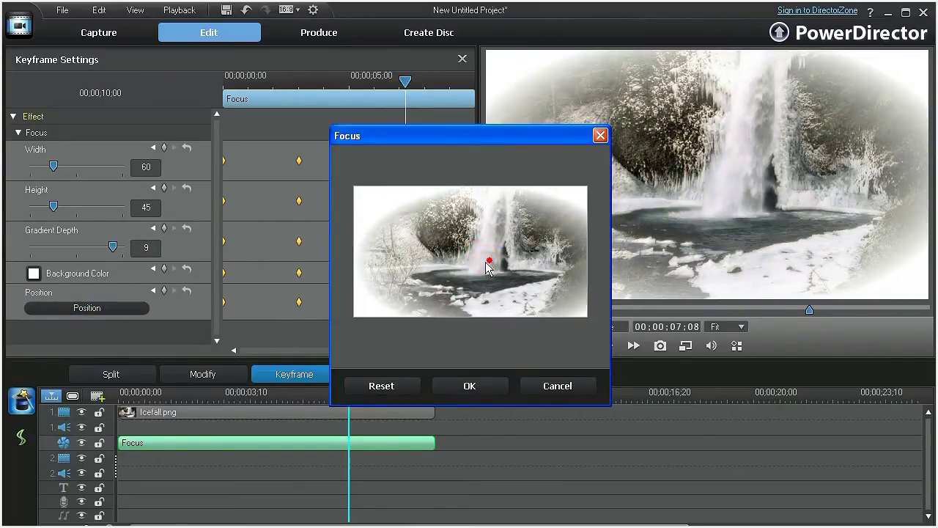
{"action": "left_click", "coordinate": [469, 386]}
{"action": "left_click_drag", "start_coordinate": [112, 247], "coordinate": [94, 247]}
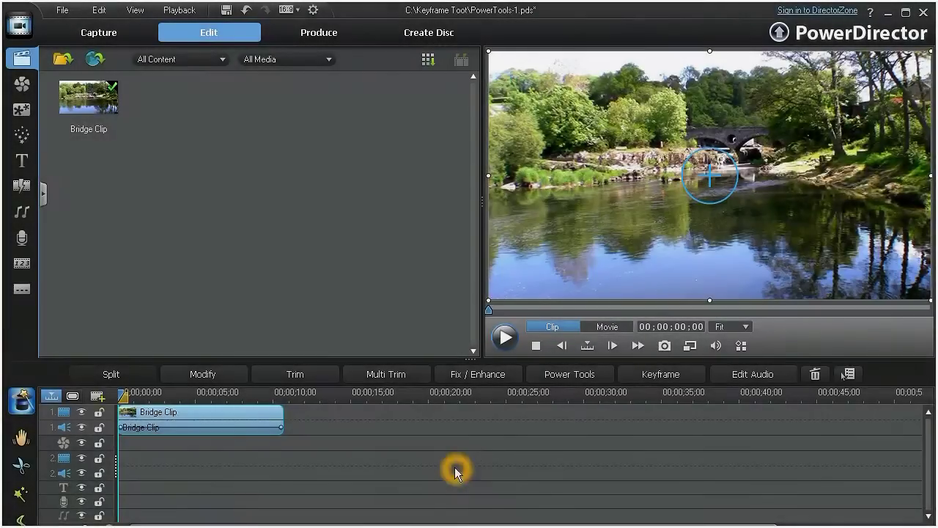
- Enable Video Crop for Bridge Clip in Power Tools and open the crop window
{"action": "left_click", "coordinate": [558, 378]}
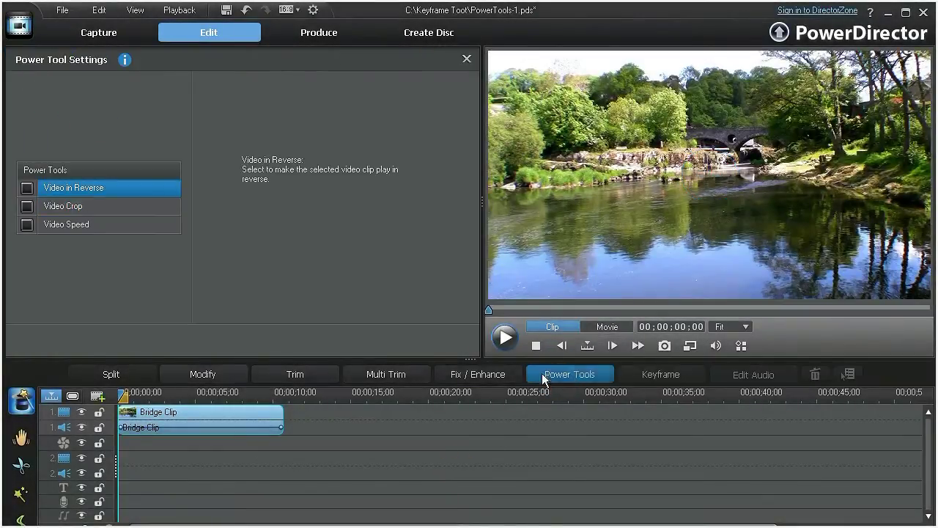
{"action": "left_click", "coordinate": [28, 206]}
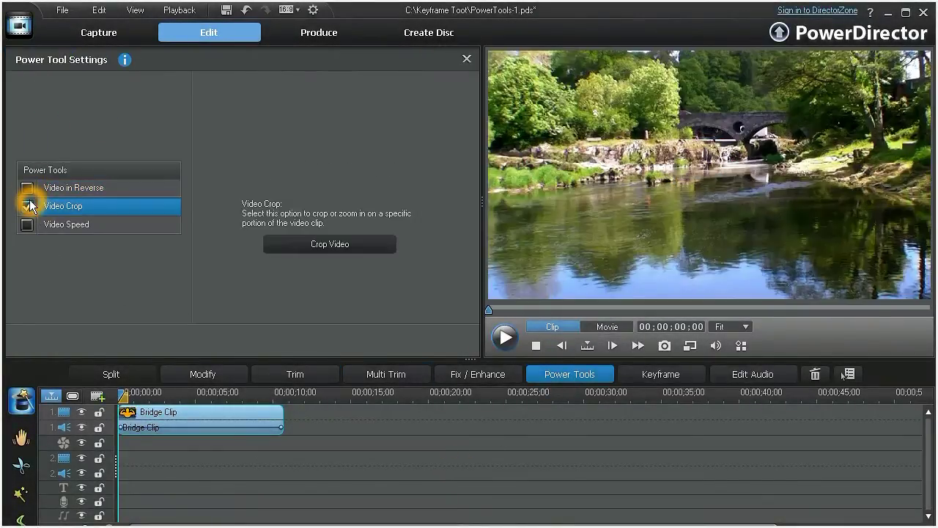
{"action": "left_click", "coordinate": [331, 244]}
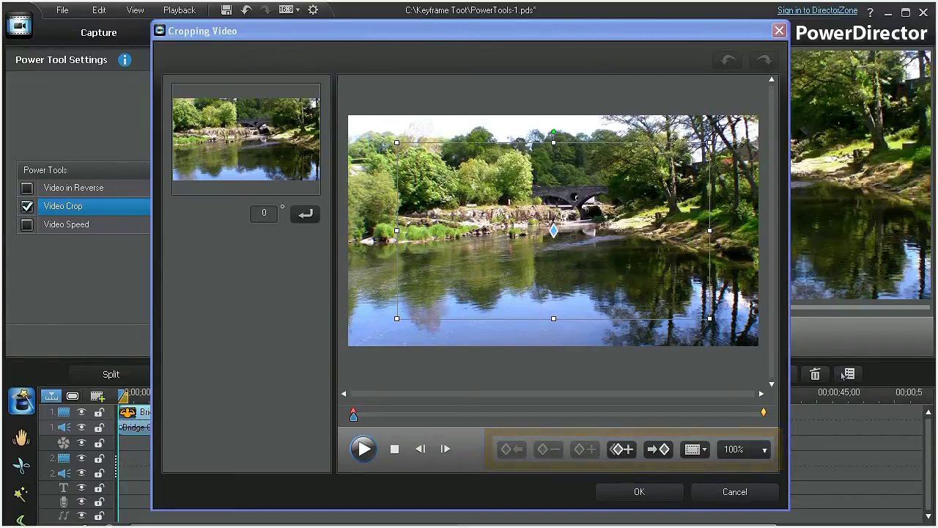
- Zoom the start crop toward the bridge and enlarge the end framing to nearly the full picture
{"action": "left_click_drag", "start_coordinate": [396, 142], "coordinate": [392, 139]}
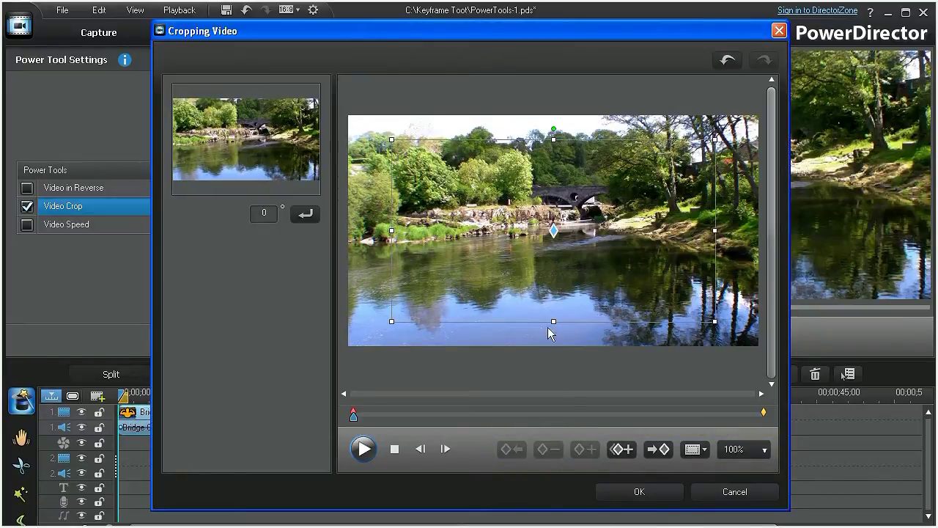
{"action": "left_click_drag", "start_coordinate": [554, 320], "coordinate": [555, 295]}
{"action": "left_click_drag", "start_coordinate": [557, 230], "coordinate": [476, 189]}
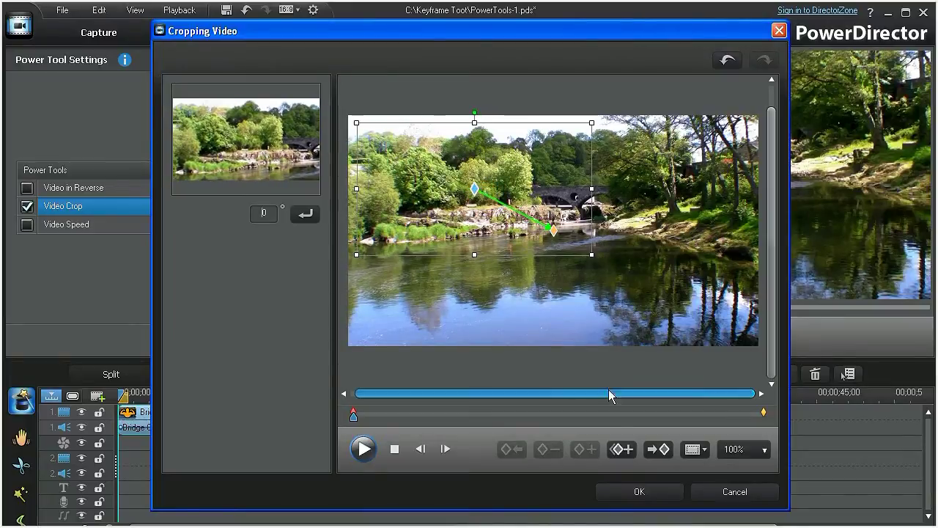
{"action": "left_click", "coordinate": [658, 449]}
{"action": "left_click", "coordinate": [657, 450]}
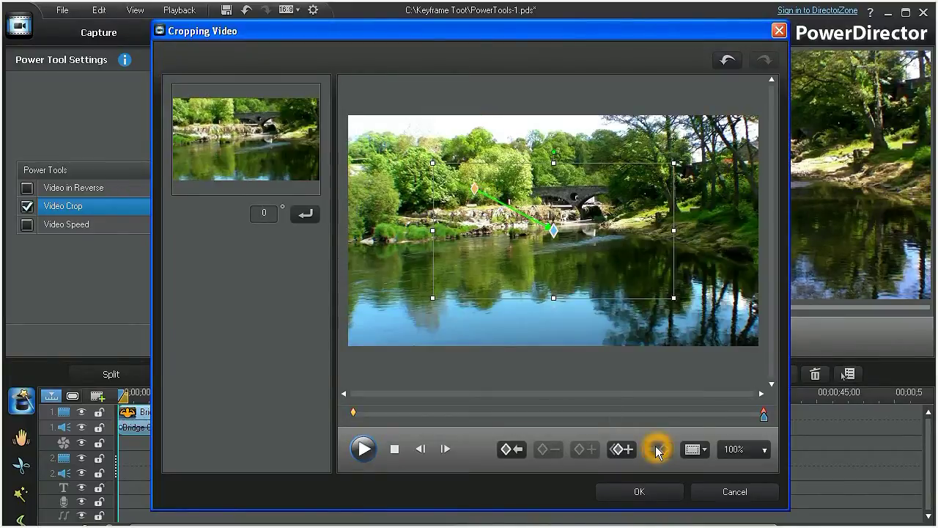
{"action": "left_click_drag", "start_coordinate": [553, 298], "coordinate": [555, 339]}
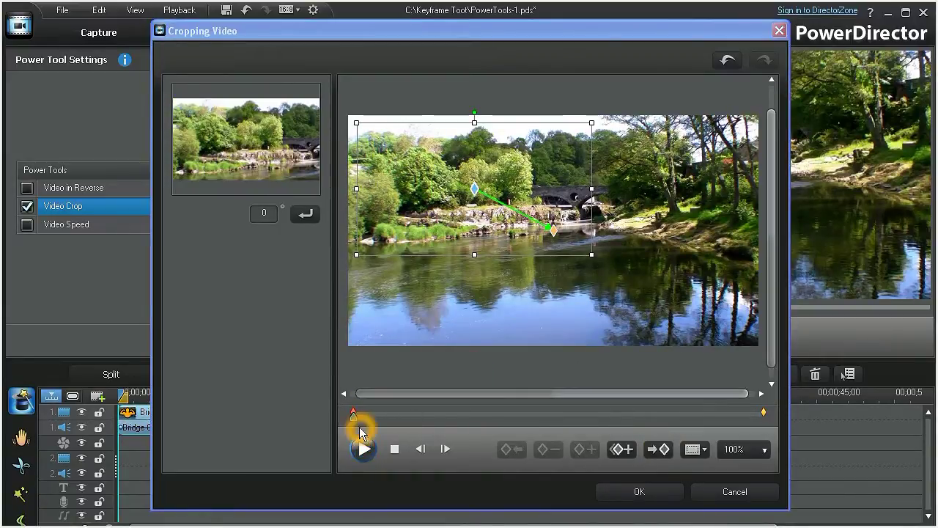
- Add a middle crop keyframe partway through, shifted right and zoomed in closer
{"action": "left_click", "coordinate": [353, 418]}
{"action": "left_click_drag", "start_coordinate": [354, 419], "coordinate": [464, 417]}
{"action": "left_click", "coordinate": [586, 449]}
{"action": "left_click", "coordinate": [503, 203]}
{"action": "left_click_drag", "start_coordinate": [501, 201], "coordinate": [581, 200]}
{"action": "left_click_drag", "start_coordinate": [577, 277], "coordinate": [578, 272]}
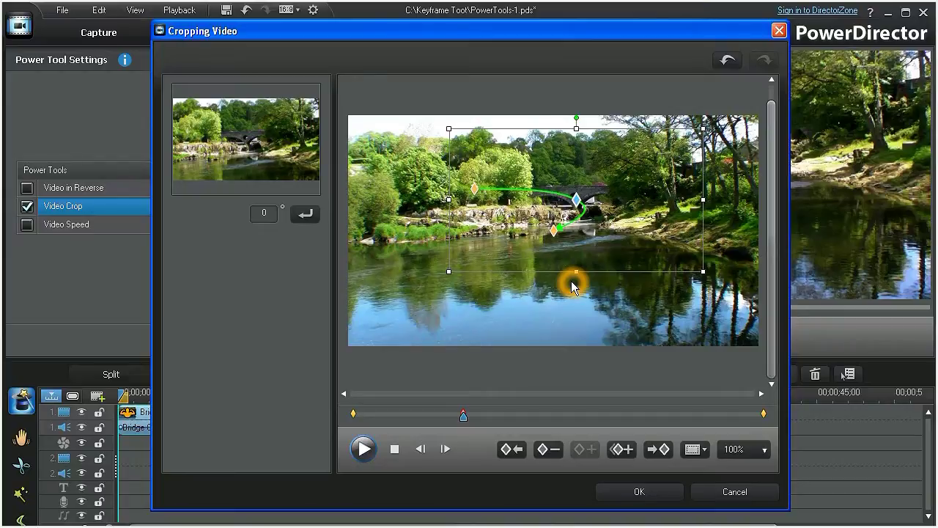
- Add a fourth crop keyframe duplicating the previous framing, preview the animation, and apply
{"action": "left_click", "coordinate": [464, 422]}
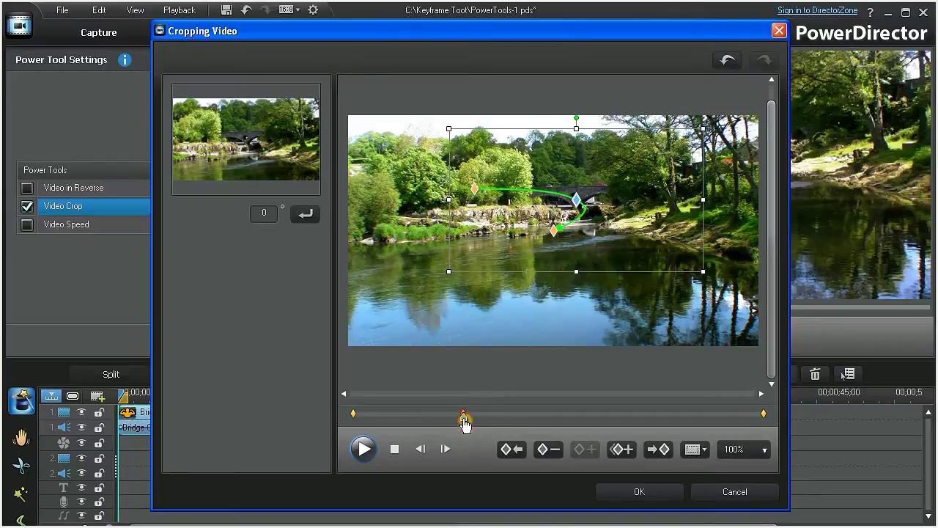
{"action": "left_click_drag", "start_coordinate": [474, 425], "coordinate": [570, 424]}
{"action": "left_click", "coordinate": [621, 449]}
{"action": "left_click", "coordinate": [623, 451]}
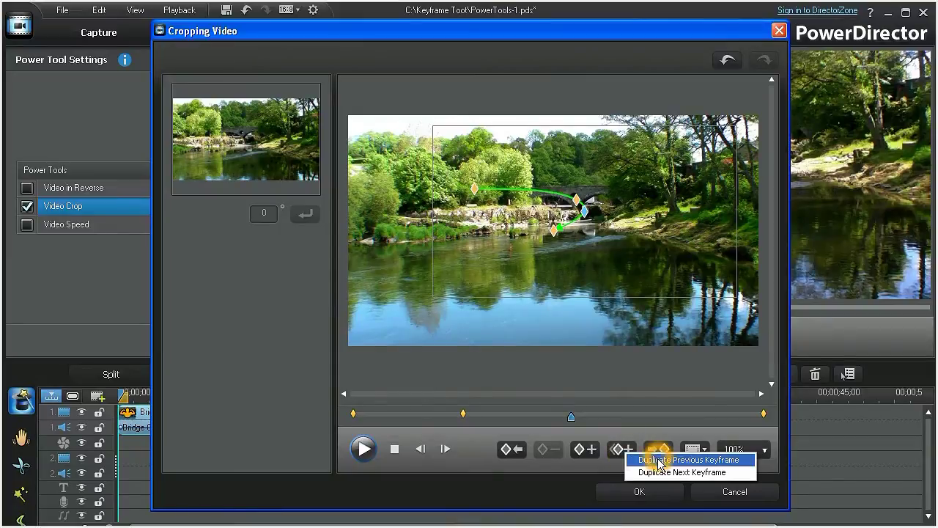
{"action": "left_click", "coordinate": [660, 461]}
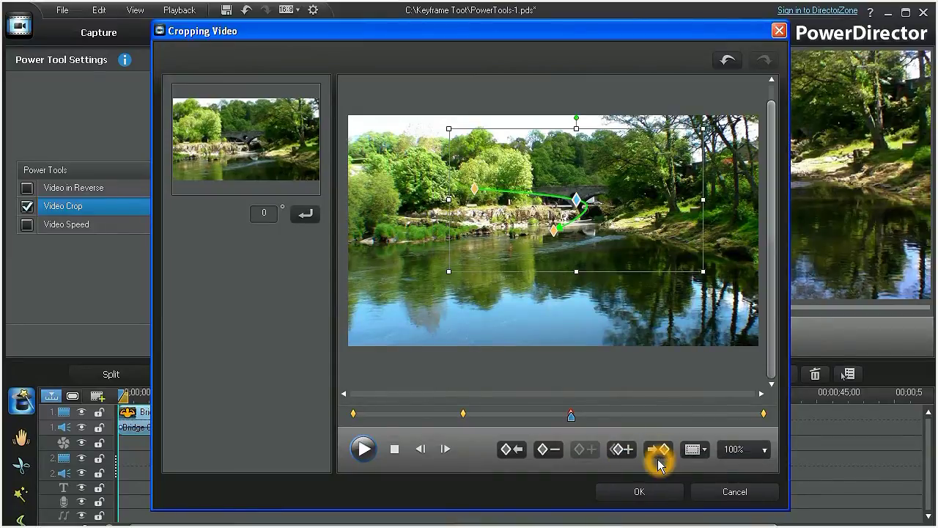
{"action": "left_click", "coordinate": [364, 449]}
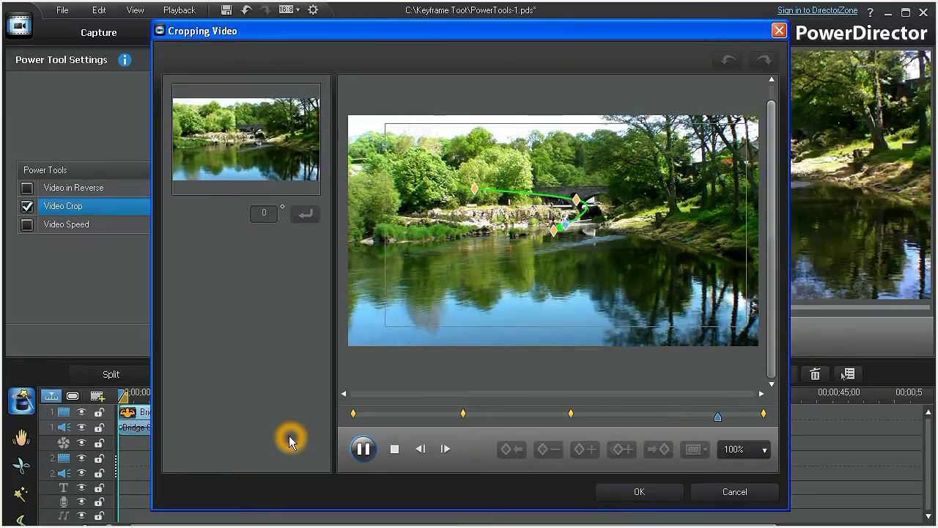
{"action": "left_click", "coordinate": [639, 491]}
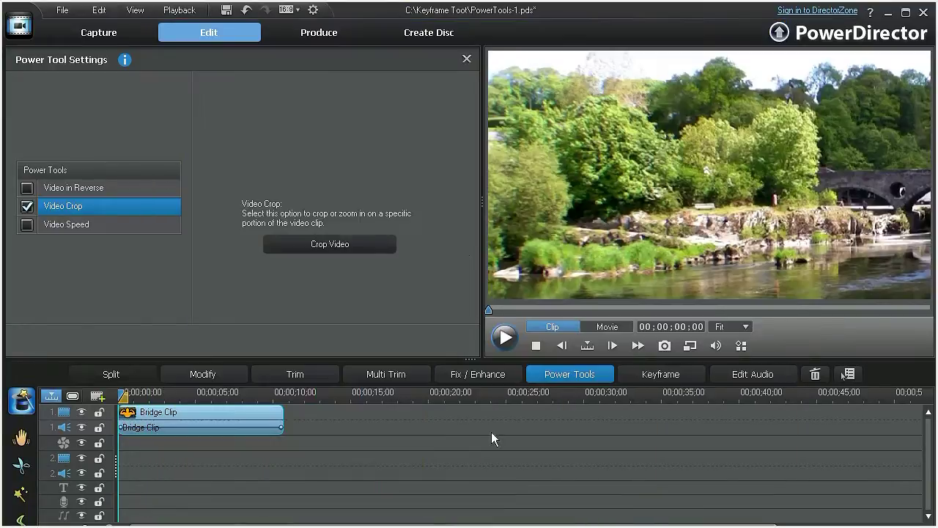
- Close the Power Tool Settings window
{"action": "left_click", "coordinate": [466, 60]}
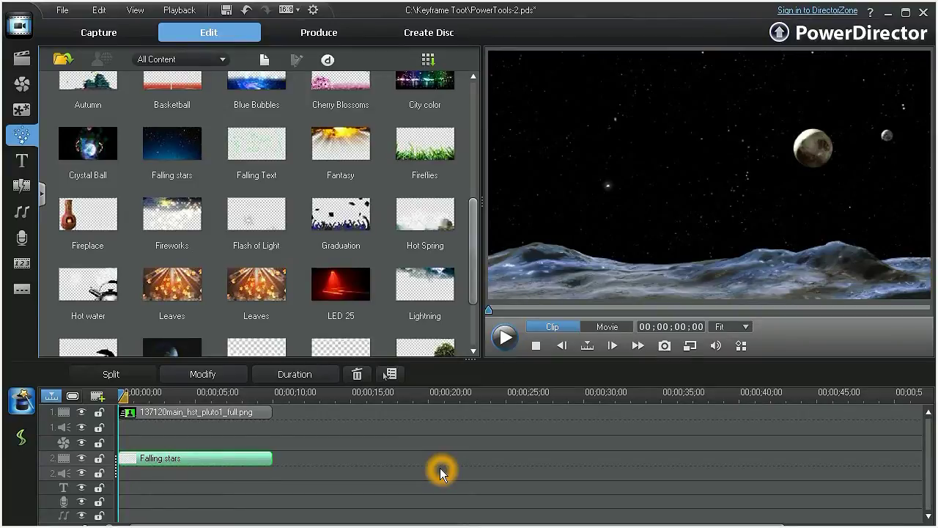
- Edit Particle2 of Falling stars, expand its parameters, preview it, and enable Use keyframe
{"action": "left_click", "coordinate": [236, 382]}
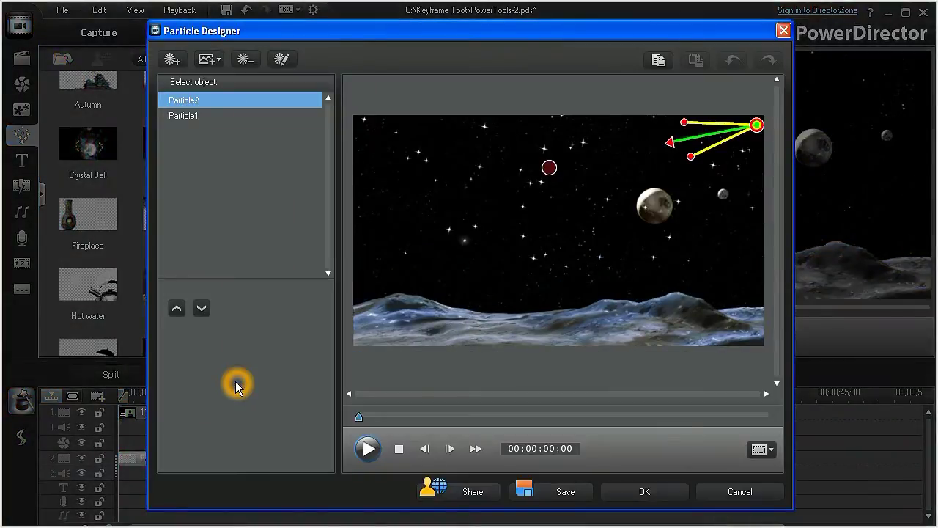
{"action": "left_click", "coordinate": [280, 60]}
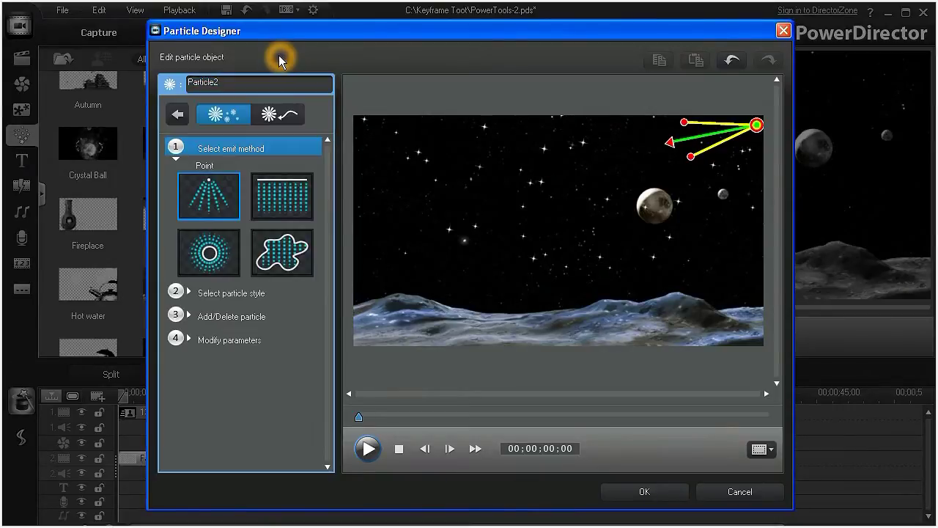
{"action": "left_click", "coordinate": [230, 343]}
{"action": "left_click", "coordinate": [230, 343]}
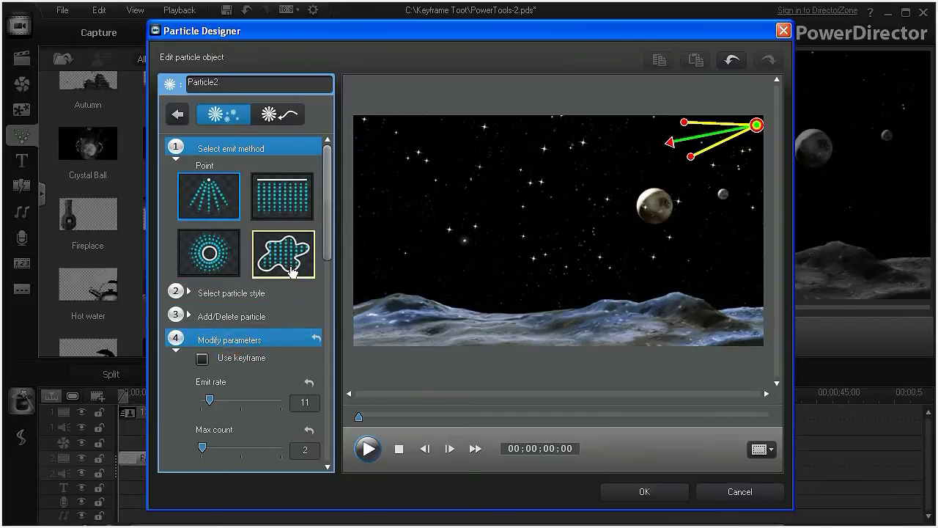
{"action": "left_click_drag", "start_coordinate": [324, 219], "coordinate": [325, 285]}
{"action": "left_click", "coordinate": [368, 449]}
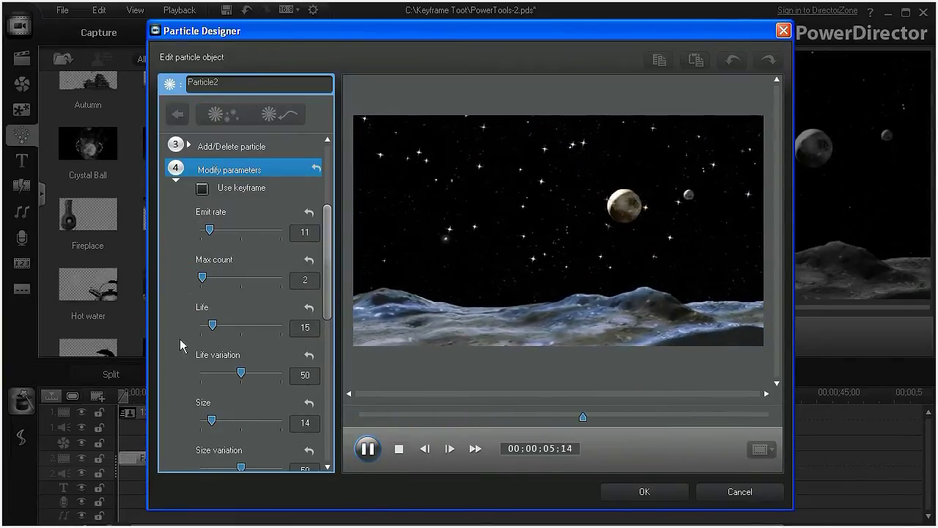
{"action": "left_click", "coordinate": [203, 189]}
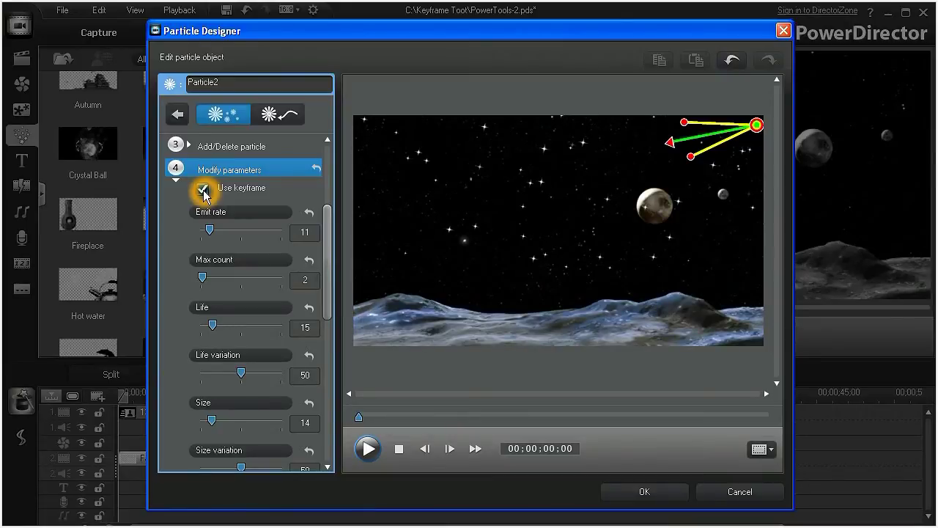
- Add an Emit rate keyframe at 2 seconds and raise the emit rate to its maximum
{"action": "left_click", "coordinate": [224, 212]}
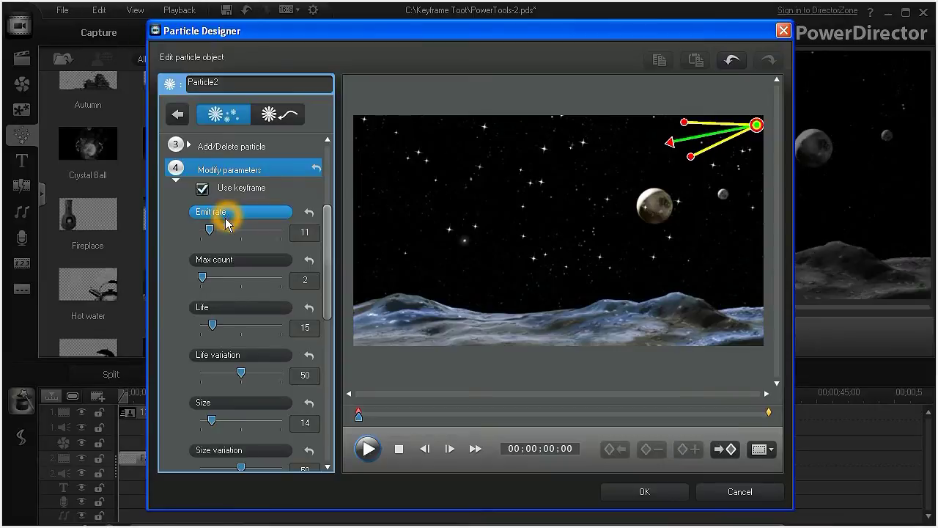
{"action": "left_click_drag", "start_coordinate": [359, 419], "coordinate": [441, 417]}
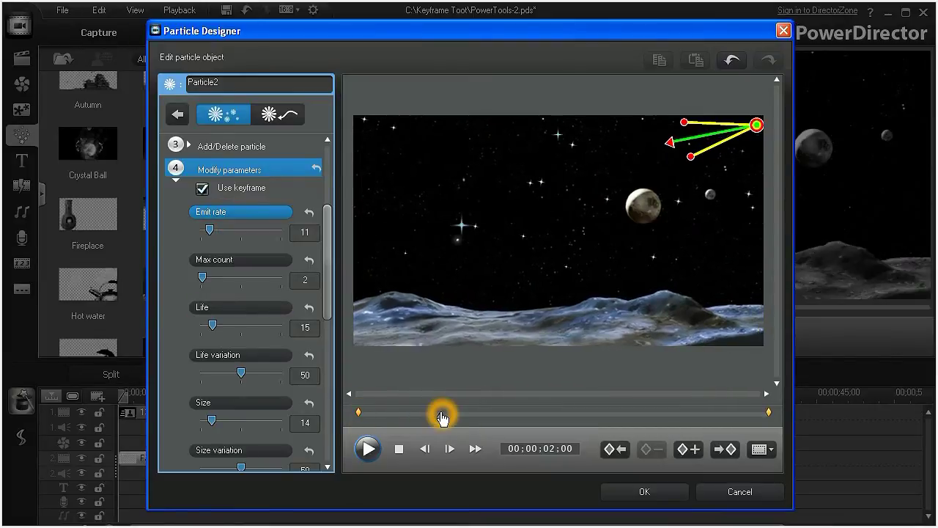
{"action": "left_click", "coordinate": [692, 448]}
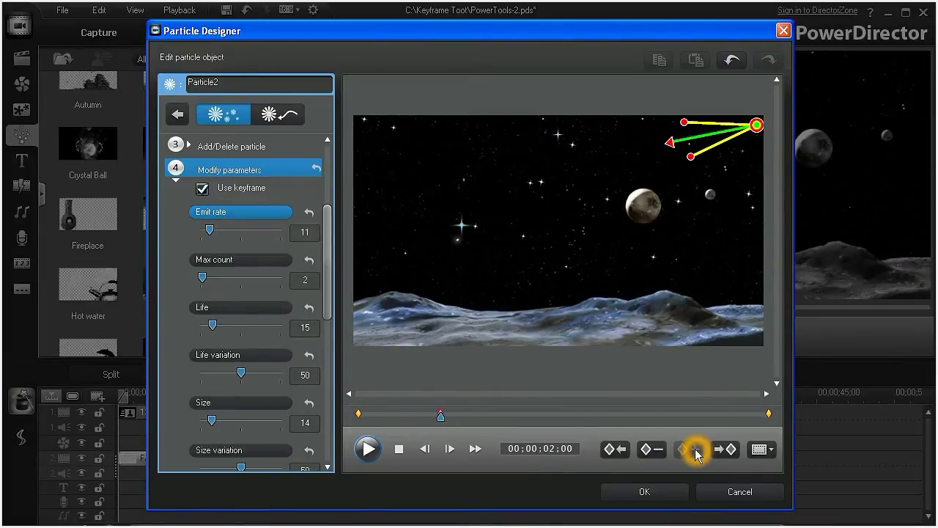
{"action": "left_click_drag", "start_coordinate": [211, 230], "coordinate": [281, 230]}
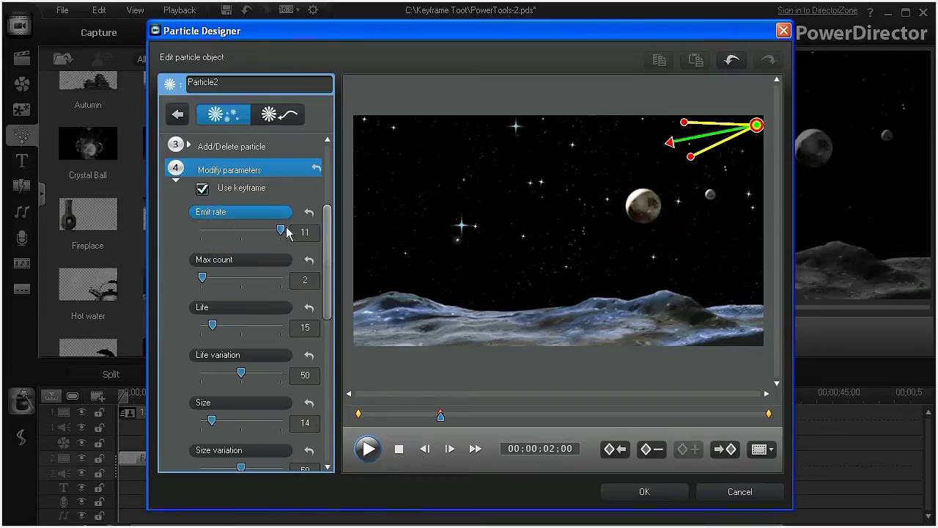
- Lower Emit rate to 12 near 4 seconds, select Max count, and preview the particle animation
{"action": "left_click_drag", "start_coordinate": [440, 417], "coordinate": [527, 416]}
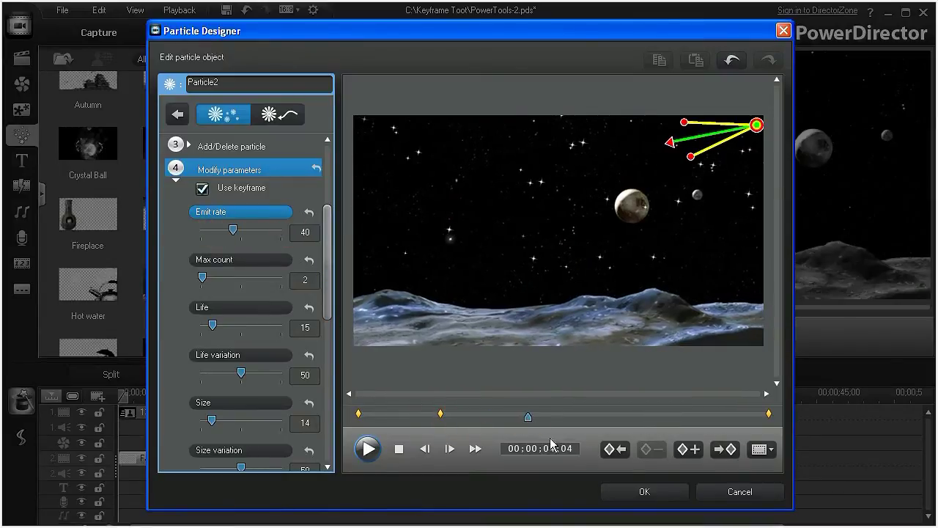
{"action": "left_click_drag", "start_coordinate": [233, 230], "coordinate": [211, 231]}
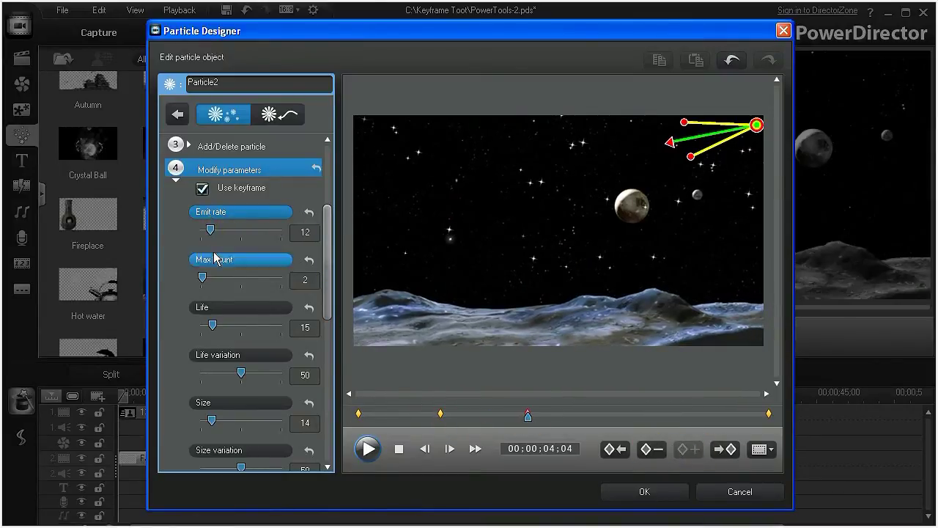
{"action": "left_click", "coordinate": [229, 265]}
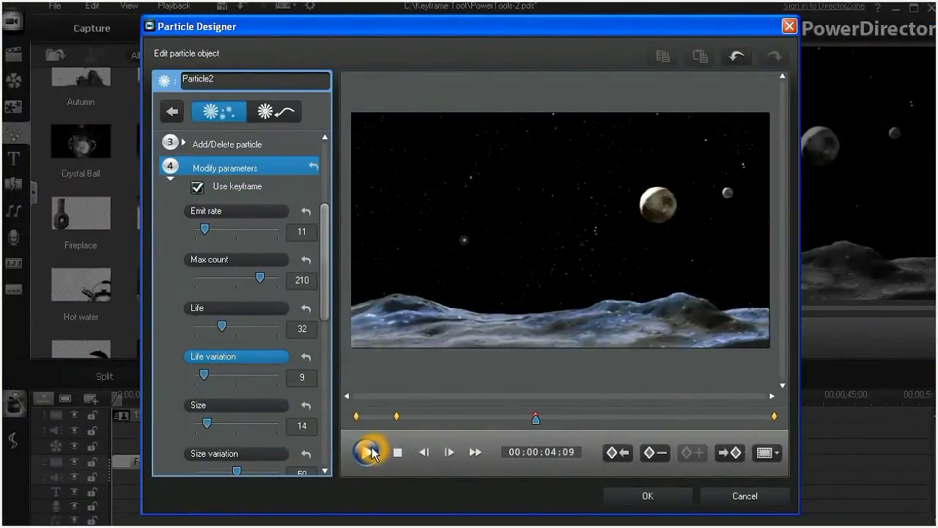
{"action": "left_click", "coordinate": [367, 447]}
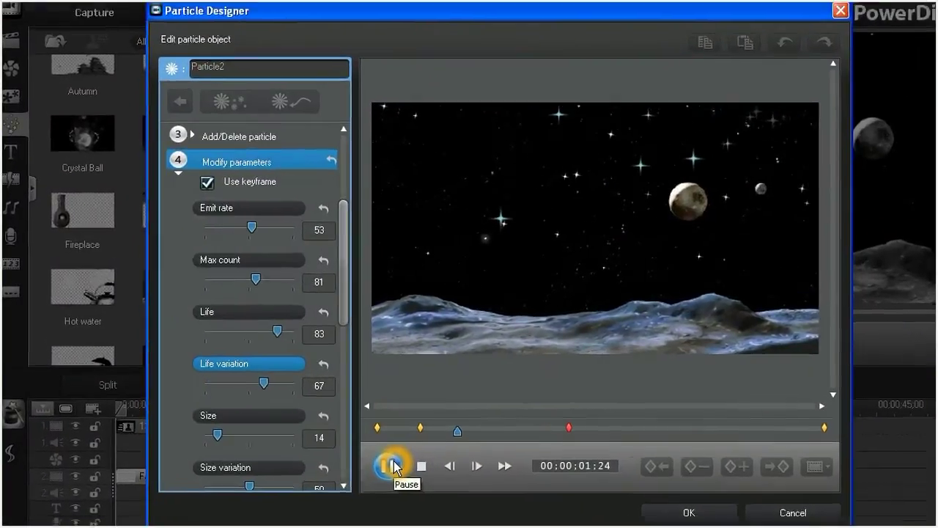